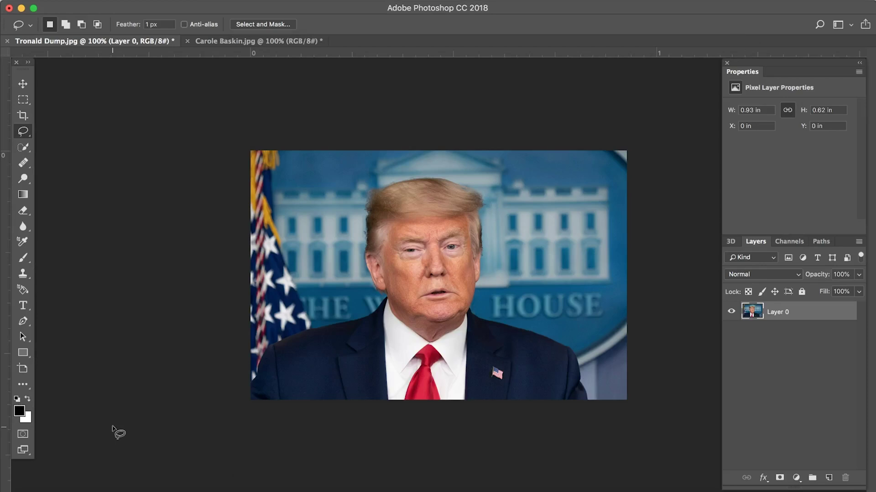
# Select the Move tool, deselect Layer 0, and switch to the Big Cat Rescue portrait document.
pyautogui.click(23, 84)
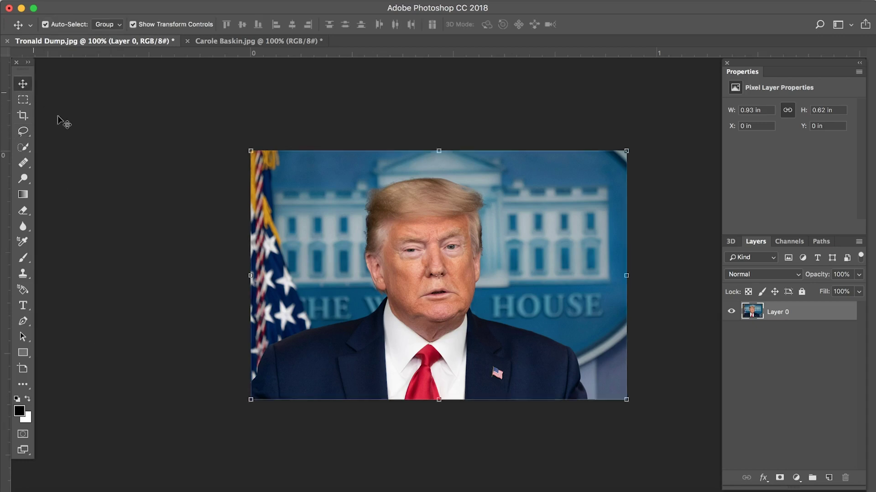
pyautogui.click(201, 285)
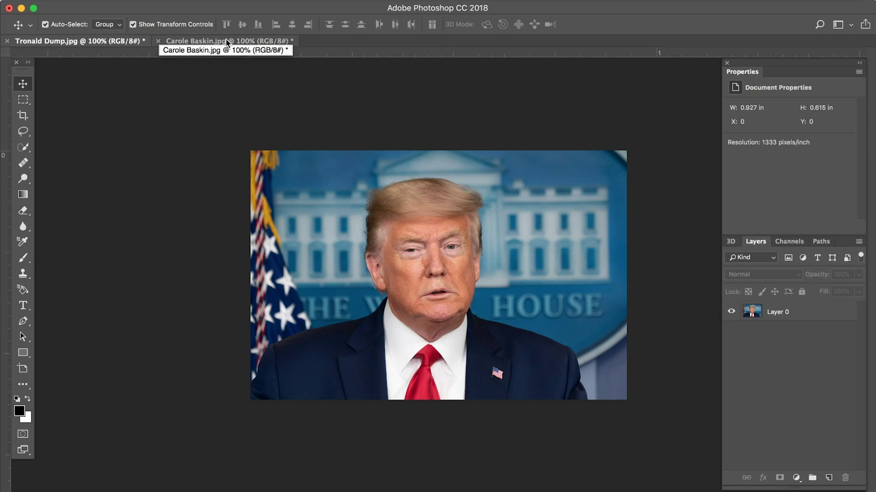
pyautogui.click(227, 41)
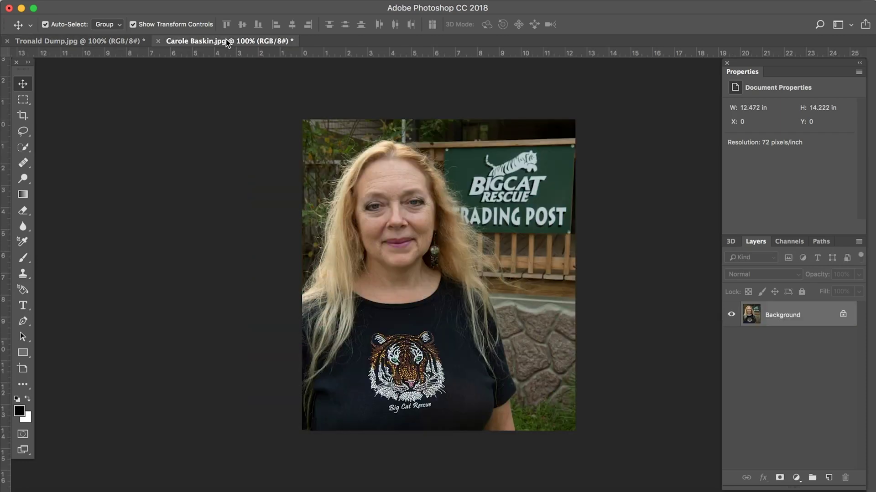
# Convert the portrait's locked Background into Layer 0, zoom in, and pick the Lasso tool.
pyautogui.click(843, 314)
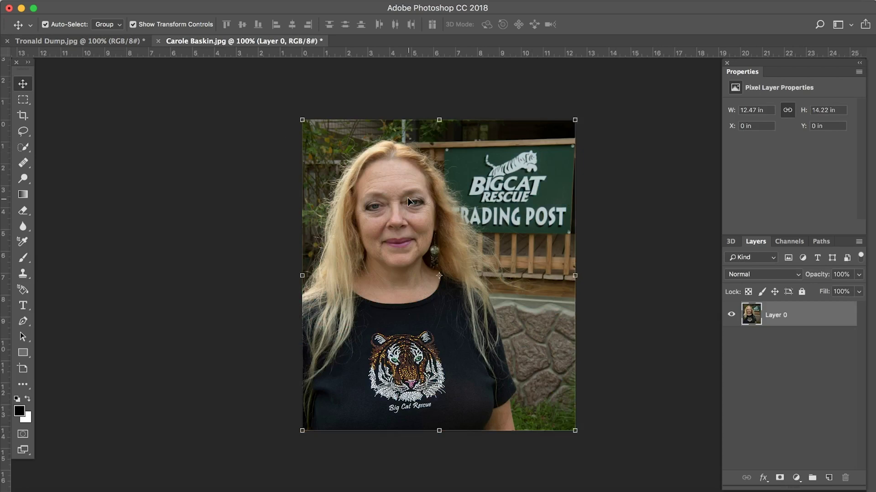
pyautogui.scroll(2, 407, 198)
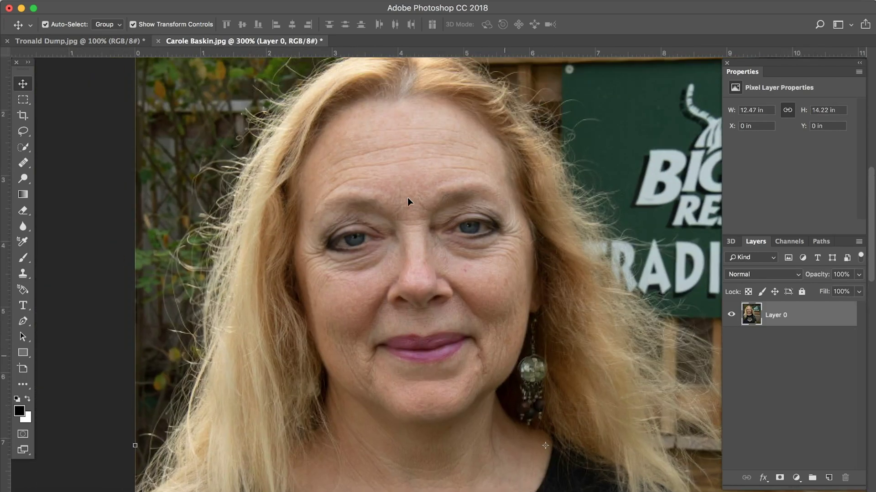
pyautogui.scroll(1, 407, 198)
pyautogui.click(23, 132)
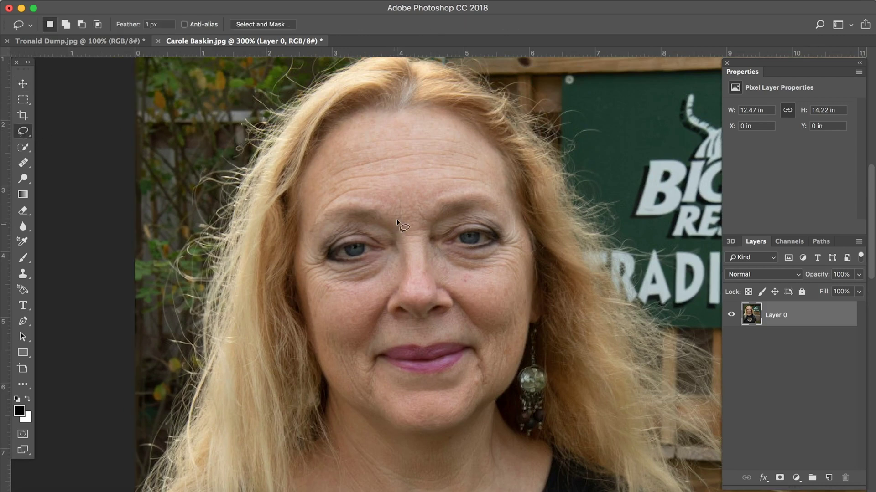
# Lasso the woman's face, copy it to a new Layer 1 via Layer Via Copy, and delete Layer 0.
pyautogui.moveTo(406, 199)
pyautogui.mouseDown()
pyautogui.moveTo(424, 185)
pyautogui.moveTo(451, 184)
pyautogui.moveTo(486, 184)
pyautogui.moveTo(502, 197)
pyautogui.moveTo(519, 256)
pyautogui.moveTo(514, 304)
pyautogui.moveTo(499, 356)
pyautogui.moveTo(477, 382)
pyautogui.moveTo(390, 387)
pyautogui.moveTo(341, 348)
pyautogui.moveTo(325, 315)
pyautogui.moveTo(310, 243)
pyautogui.moveTo(318, 223)
pyautogui.moveTo(345, 201)
pyautogui.moveTo(406, 199)
pyautogui.mouseUp()
pyautogui.rightClick(420, 235)
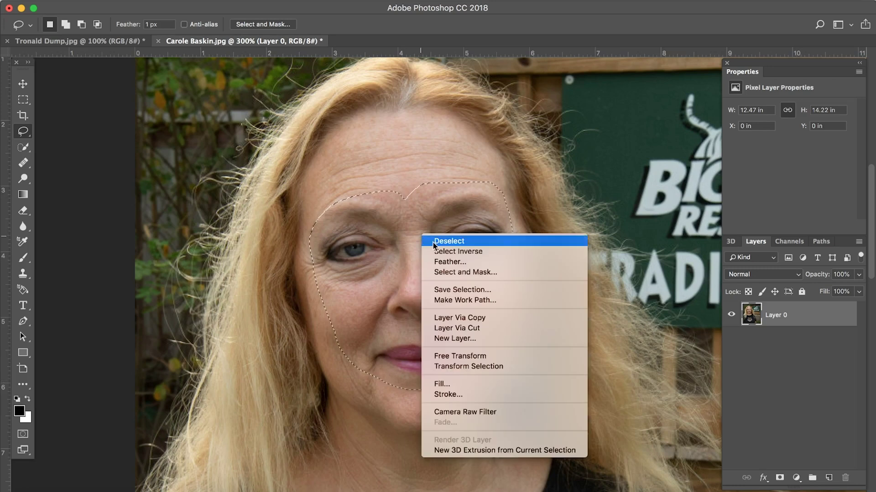
pyautogui.click(474, 318)
pyautogui.click(790, 340)
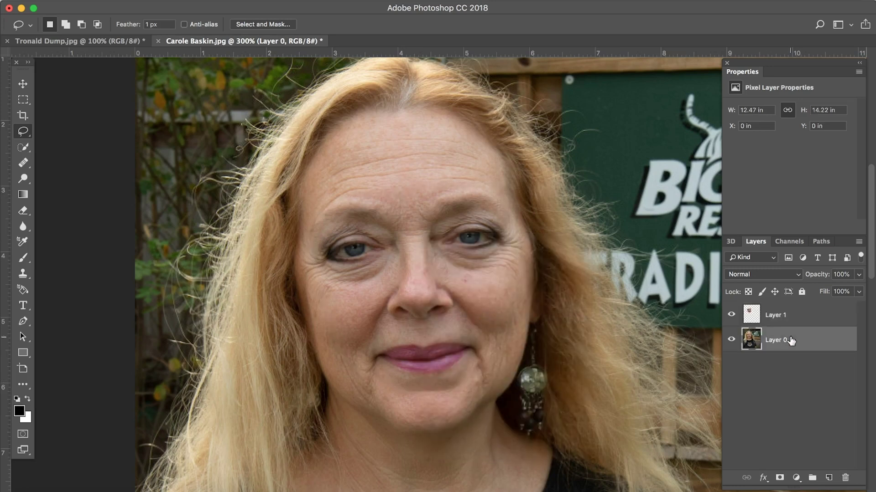
pyautogui.press('Delete')
# Drag the face into Tronald Dump.jpg, stretch it taller over his face, and lower its opacity.
pyautogui.click(21, 82)
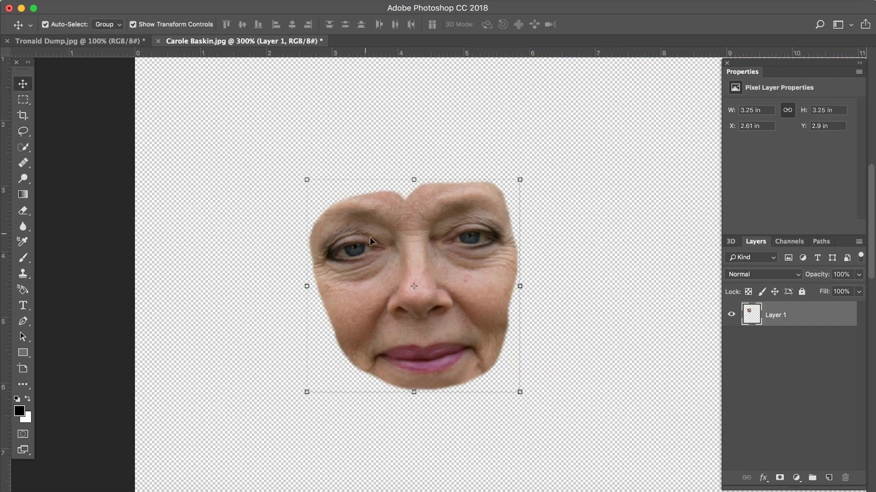
pyautogui.moveTo(373, 242); pyautogui.dragTo(426, 266)
pyautogui.press('super+plus')
pyautogui.moveTo(374, 327); pyautogui.dragTo(371, 385)
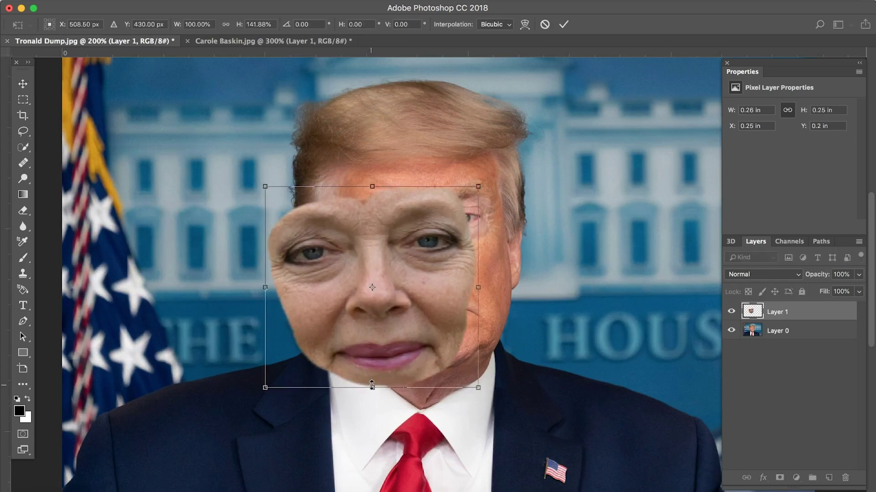
pyautogui.moveTo(423, 322); pyautogui.dragTo(471, 297)
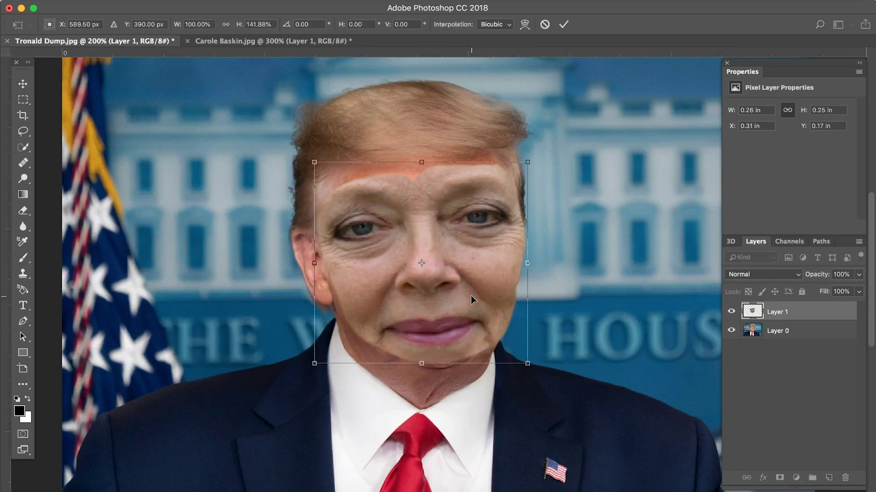
pyautogui.press('Return')
pyautogui.moveTo(858, 274); pyautogui.dragTo(826, 291)
# Shift the face right, shrink it to about 80%, and stretch it slightly upward.
pyautogui.press('super+equal')
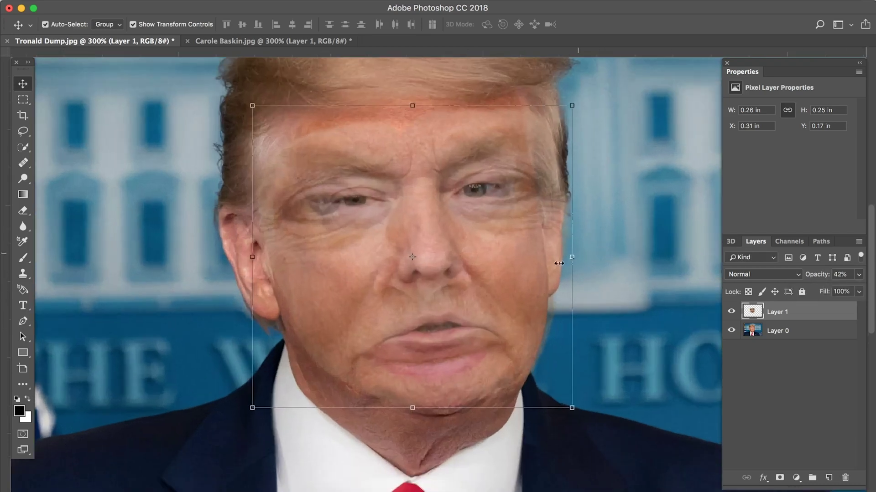
pyautogui.moveTo(490, 278); pyautogui.dragTo(512, 271)
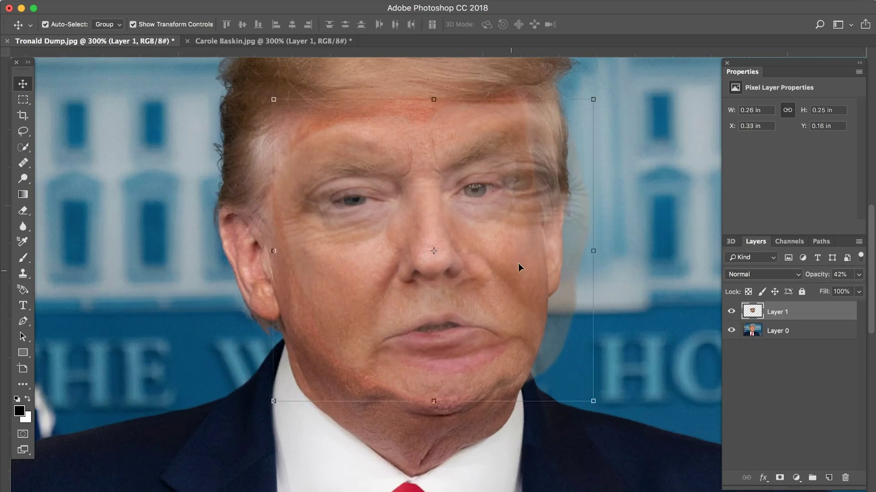
pyautogui.moveTo(593, 99); pyautogui.dragTo(527, 157)
pyautogui.moveTo(458, 233); pyautogui.dragTo(472, 204)
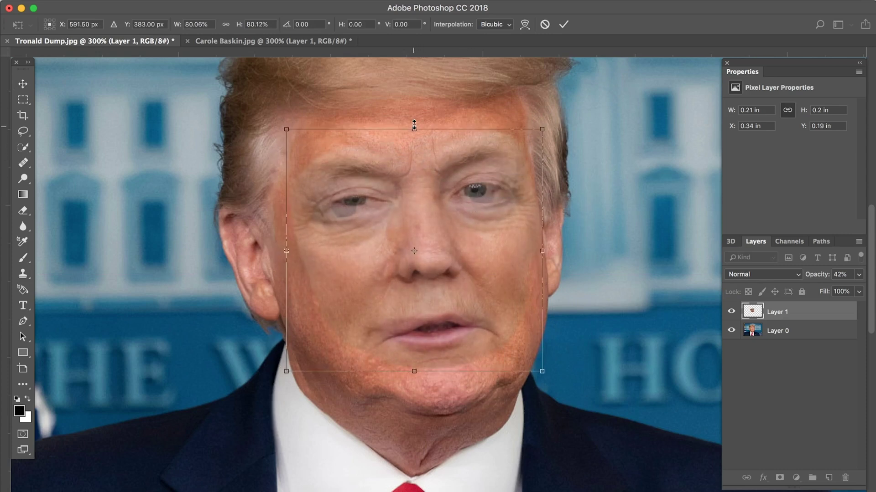
pyautogui.moveTo(414, 125); pyautogui.dragTo(414, 120)
pyautogui.moveTo(436, 229); pyautogui.dragTo(439, 226)
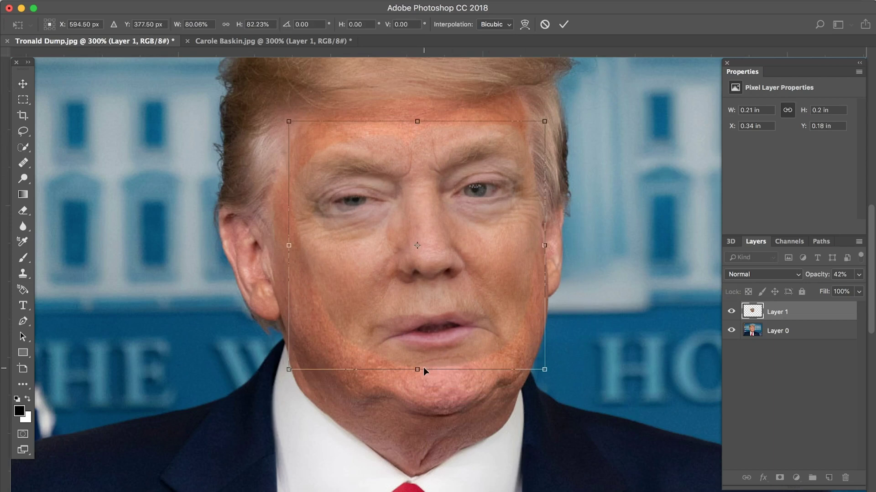
# Narrow, lengthen and tilt the face counter-clockwise, nudge its edges, and apply the transform.
pyautogui.moveTo(544, 370); pyautogui.dragTo(540, 369)
pyautogui.moveTo(413, 365); pyautogui.dragTo(413, 372)
pyautogui.moveTo(543, 383); pyautogui.dragTo(545, 378)
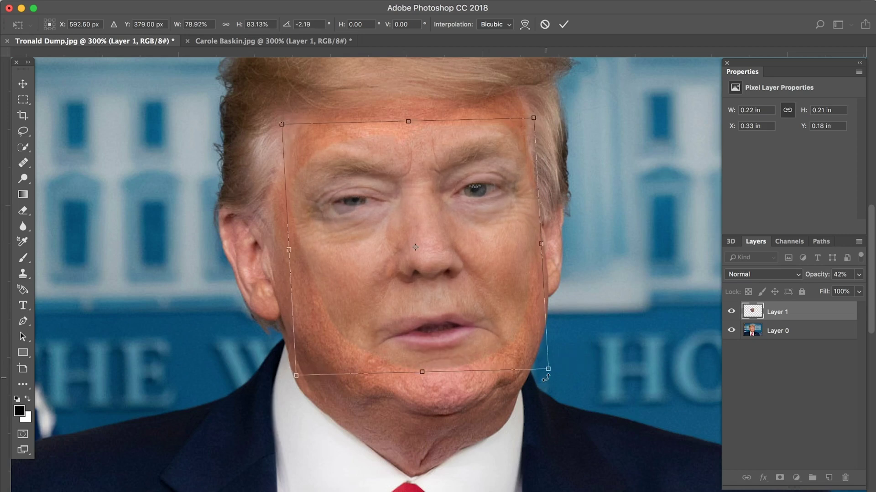
pyautogui.press('Down')
pyautogui.press('Down')
pyautogui.press('Down')
pyautogui.press('Down')
pyautogui.press('Down')
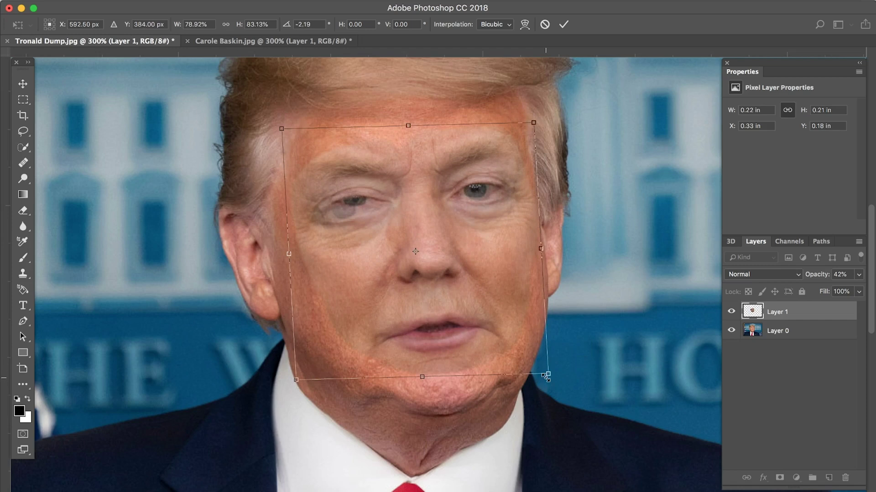
pyautogui.press('Up')
pyautogui.press('Up')
pyautogui.press('Up')
pyautogui.press('Up')
pyautogui.press('Up')
pyautogui.press('Up')
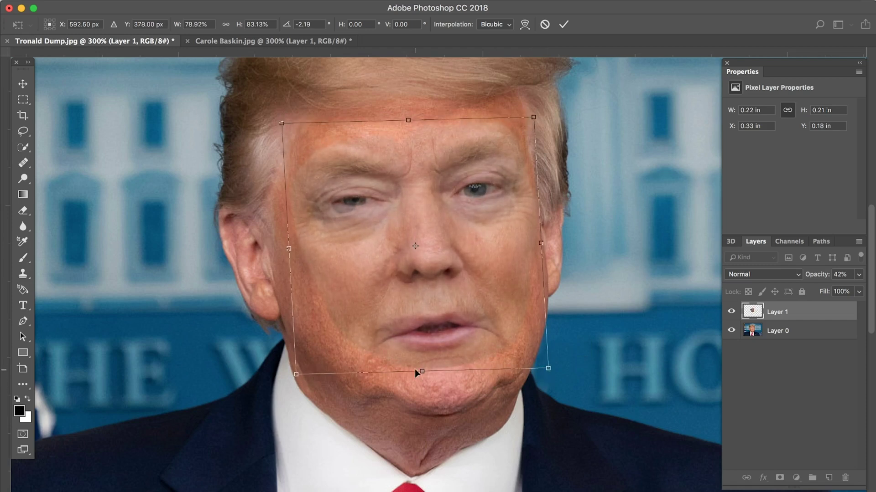
pyautogui.moveTo(420, 372); pyautogui.dragTo(420, 374)
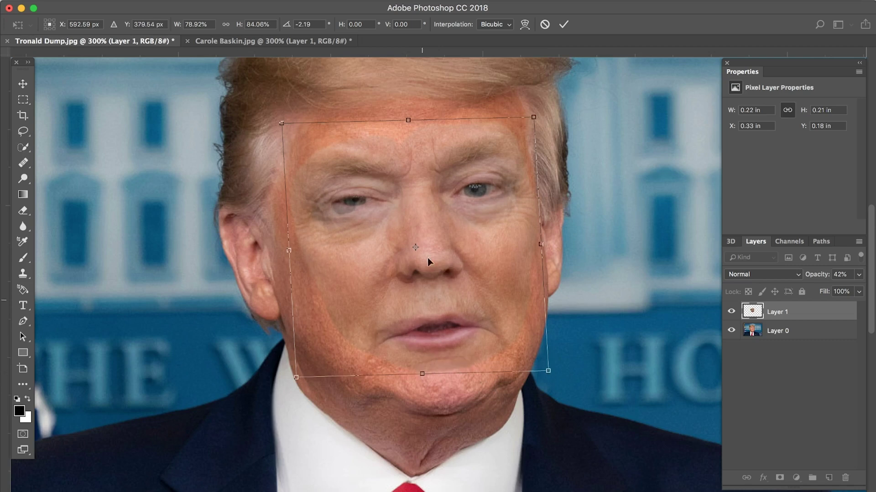
pyautogui.moveTo(409, 119); pyautogui.dragTo(409, 117)
pyautogui.press('Return')
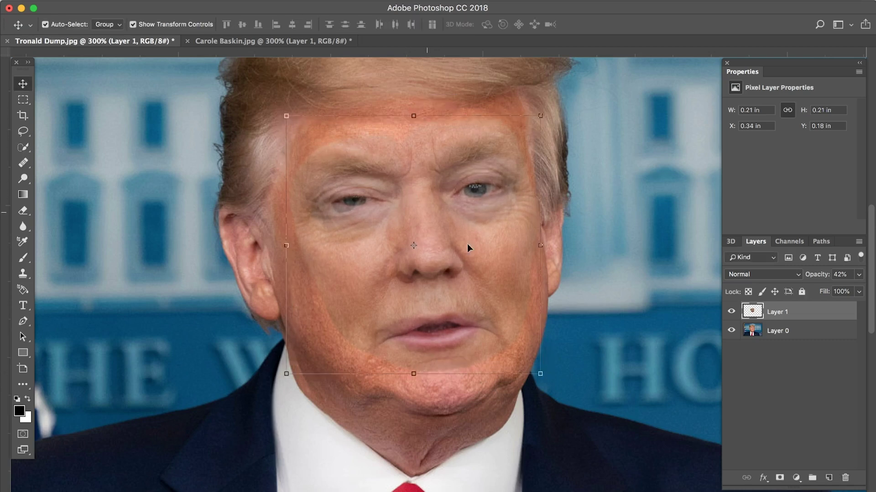
# Toggle the face layer's visibility and return its opacity to 100%.
pyautogui.click(731, 312)
pyautogui.click(731, 311)
pyautogui.click(858, 275)
pyautogui.moveTo(827, 290); pyautogui.dragTo(860, 293)
pyautogui.press('super+minus')
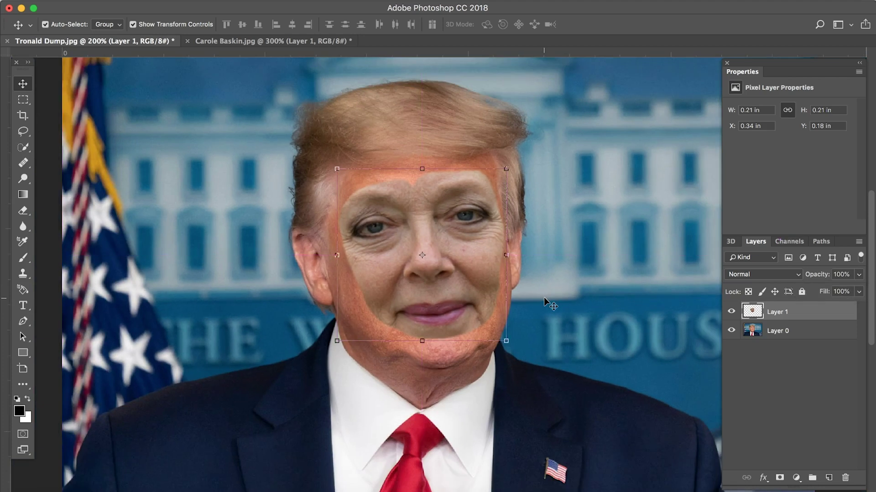
# Load Layer 1's pixels as a selection and zoom out to the whole photo.
pyautogui.press('super')
pyautogui.keyDown('super'); pyautogui.click(754, 313); pyautogui.keyUp('super')
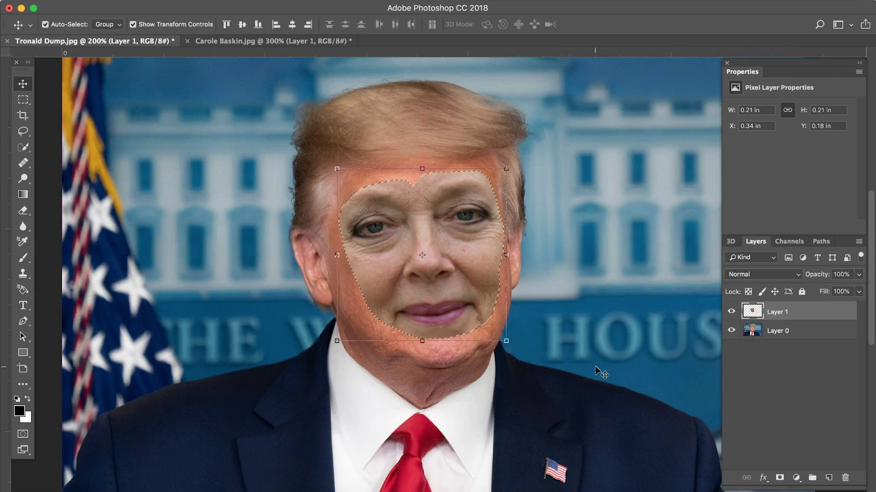
pyautogui.press('super+minus')
pyautogui.click(159, 0)
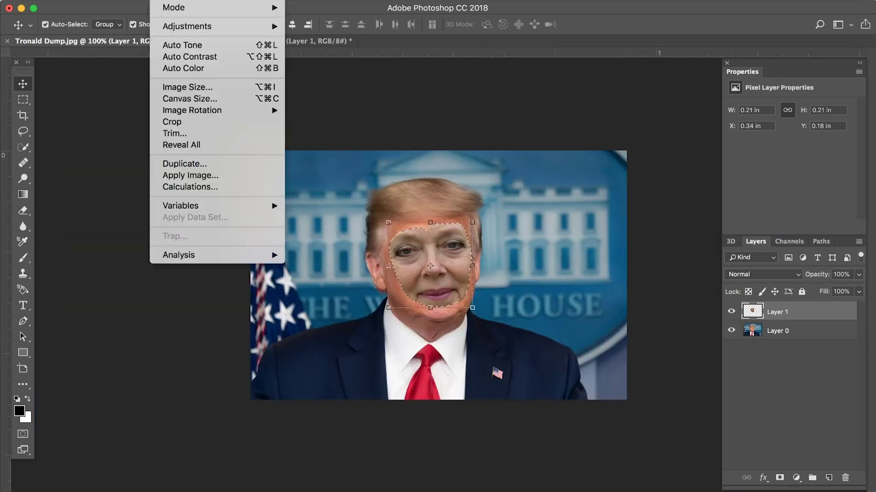
# Open Match Color and set its source to Tronald Dump.jpg, Layer 0.
pyautogui.moveTo(181, 28)
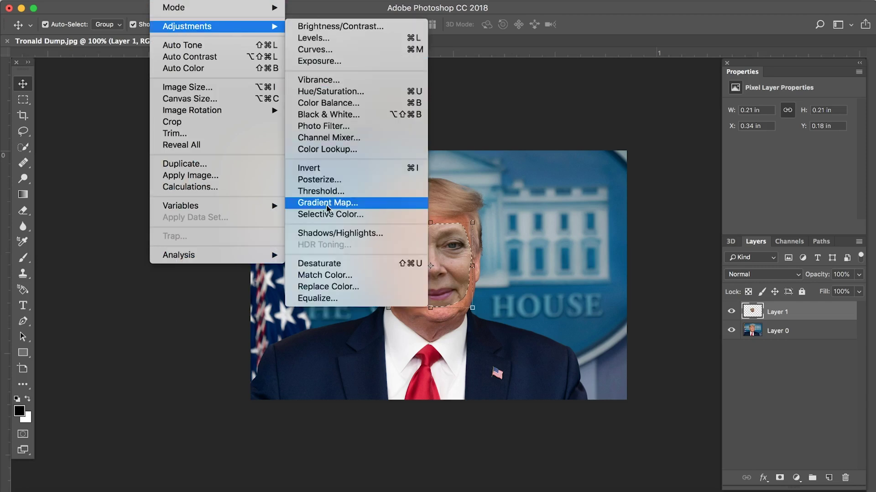
pyautogui.click(325, 275)
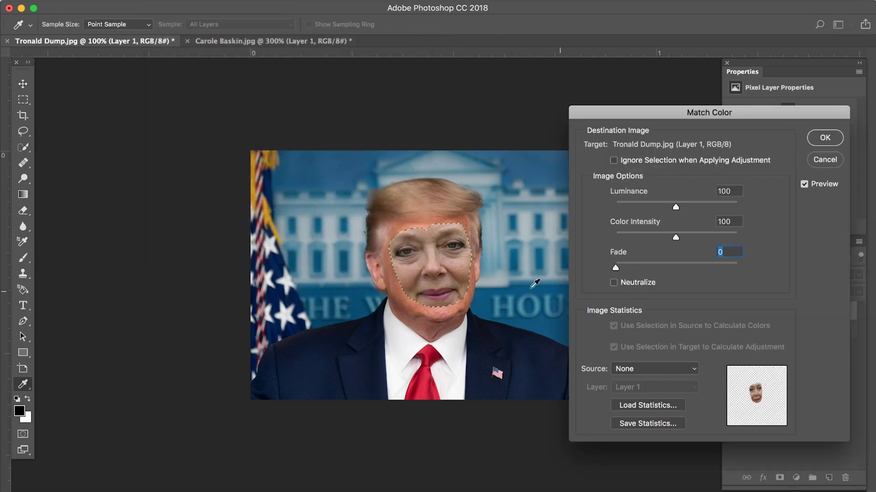
pyautogui.press('super+equal')
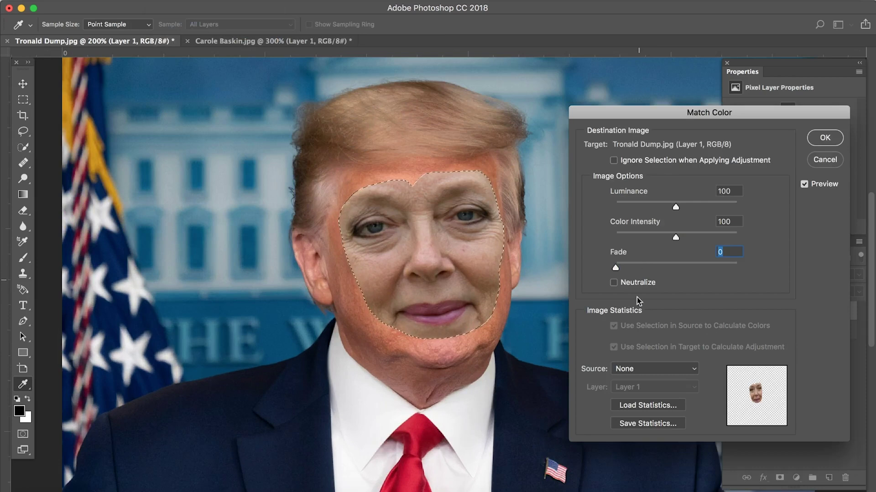
pyautogui.click(635, 369)
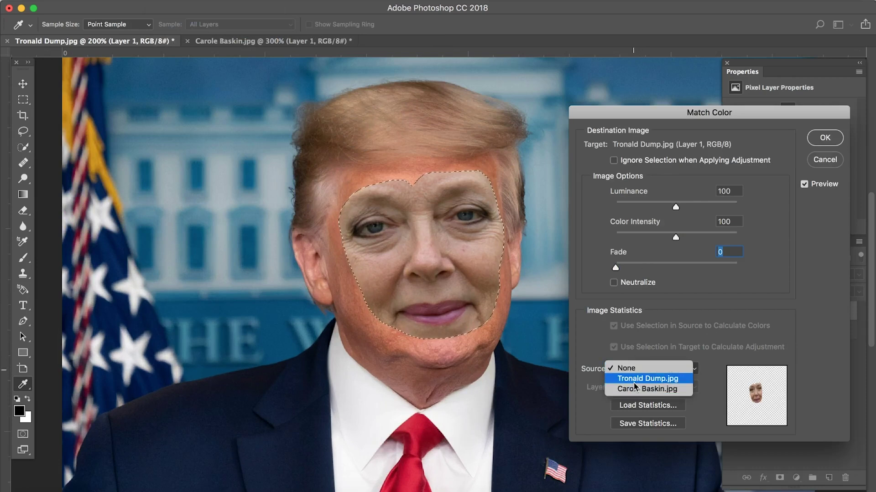
pyautogui.click(635, 378)
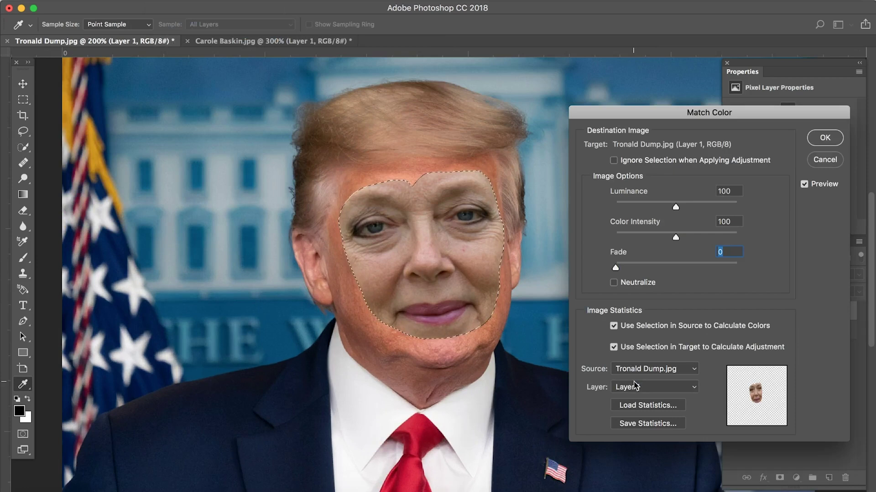
pyautogui.click(634, 386)
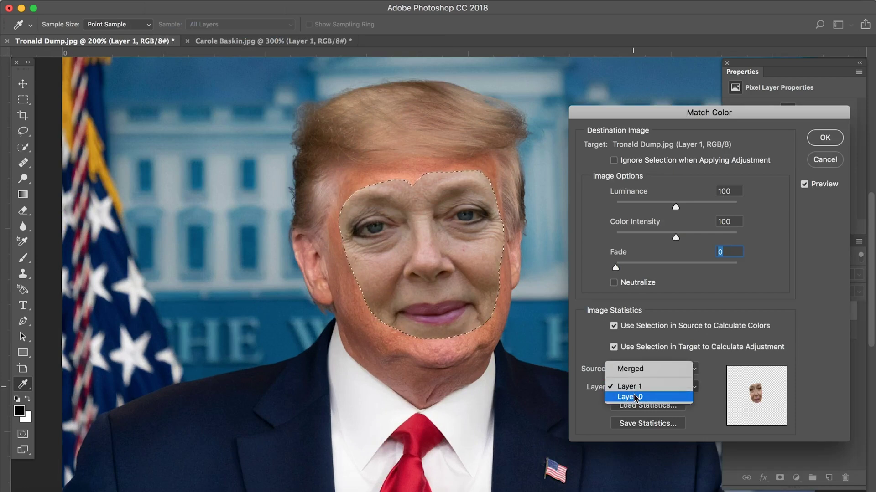
pyautogui.click(636, 398)
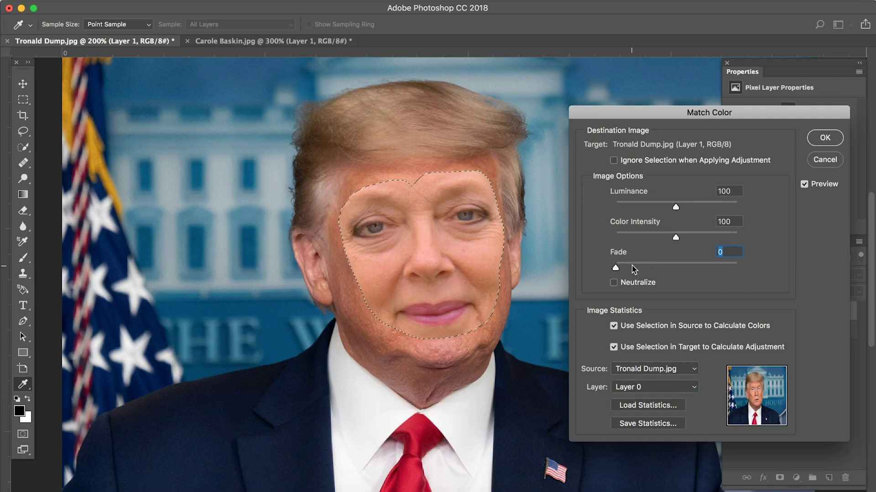
# Apply Match Color with Luminance 94, Color Intensity 110 and Fade 10, then deselect.
pyautogui.moveTo(628, 268)
pyautogui.mouseDown()
pyautogui.moveTo(638, 269)
pyautogui.moveTo(616, 270)
pyautogui.mouseUp()
pyautogui.moveTo(622, 269); pyautogui.dragTo(634, 269)
pyautogui.moveTo(674, 207)
pyautogui.mouseDown()
pyautogui.moveTo(664, 207)
pyautogui.moveTo(674, 208)
pyautogui.mouseUp()
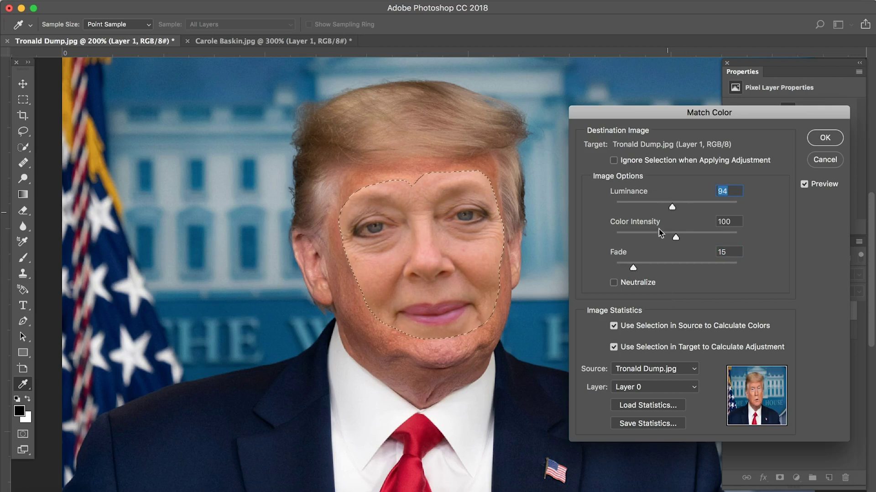
pyautogui.moveTo(643, 272)
pyautogui.mouseDown()
pyautogui.moveTo(624, 263)
pyautogui.moveTo(629, 269)
pyautogui.mouseUp()
pyautogui.click(682, 238)
pyautogui.moveTo(683, 237); pyautogui.dragTo(720, 238)
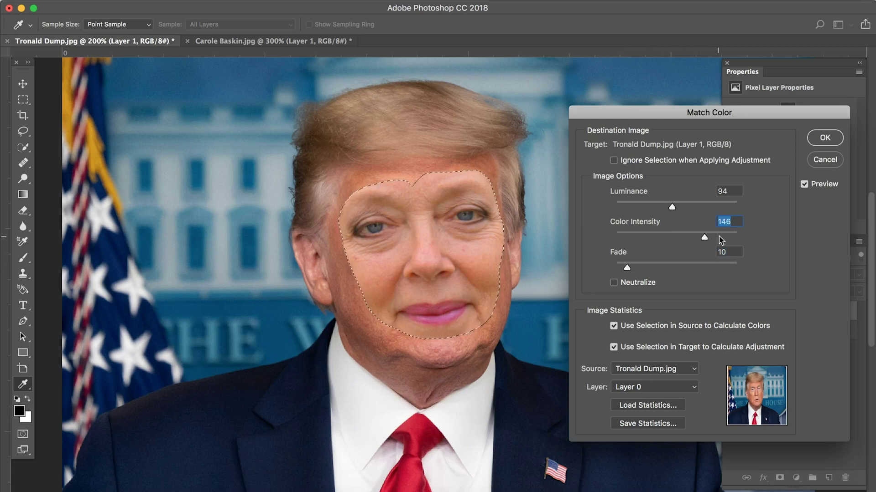
pyautogui.click(688, 237)
pyautogui.click(682, 237)
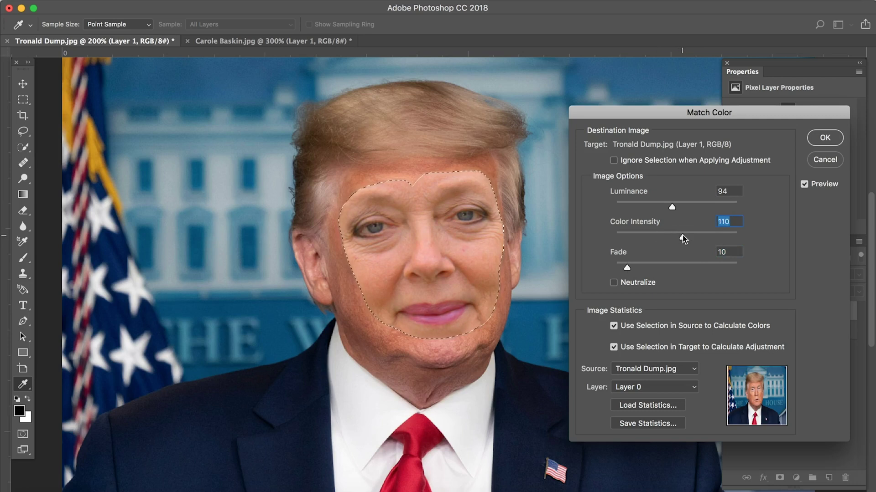
pyautogui.click(819, 139)
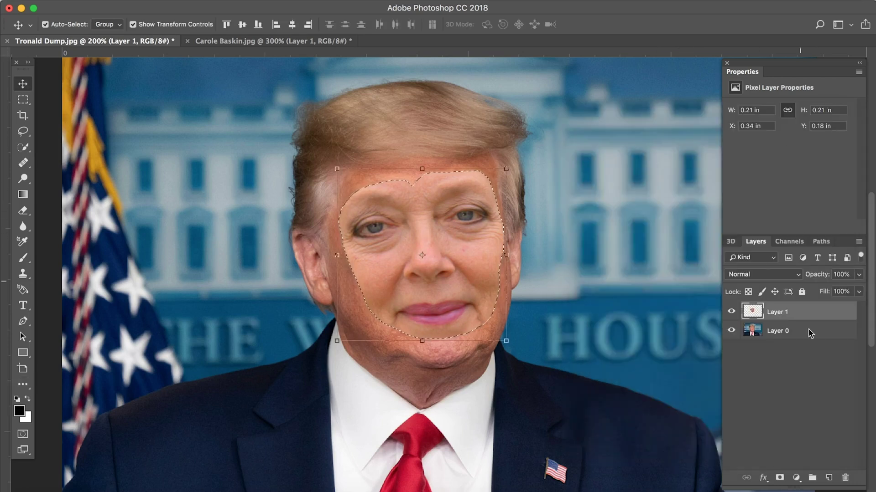
pyautogui.press('super+d')
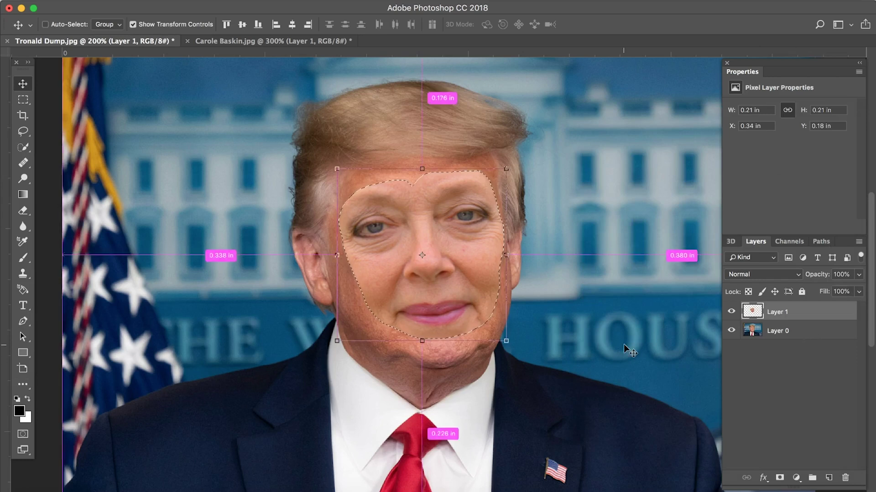
# Zoom in on the face and make the pasted face Layer 1 the active layer.
pyautogui.click(631, 339)
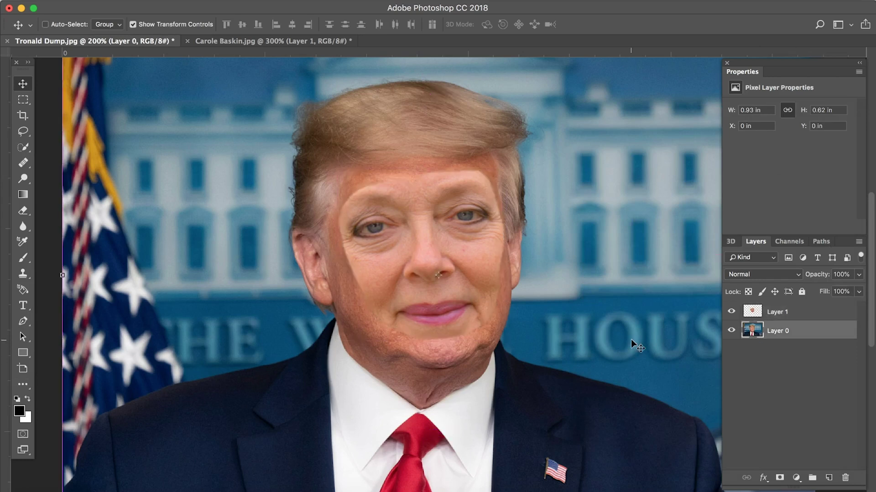
pyautogui.press('super+1')
pyautogui.click(536, 462)
pyautogui.press('l')
pyautogui.press('super+equal')
pyautogui.hotkey('alt', ']')
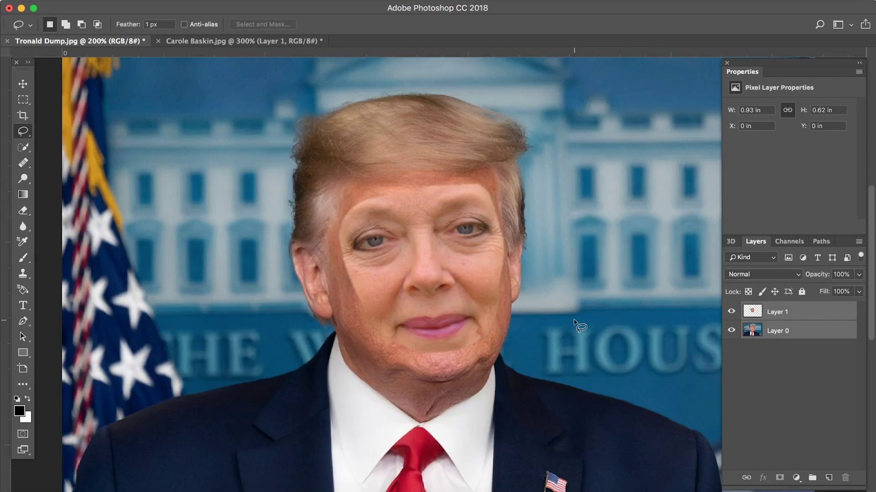
pyautogui.press('super+equal')
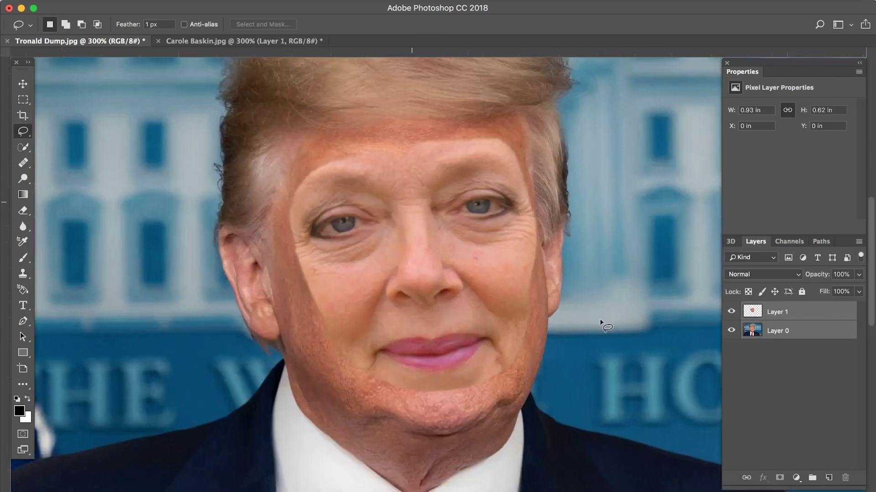
pyautogui.click(799, 370)
pyautogui.click(798, 314)
# Erase the pasted face's hard edges along the forehead, cheeks, left temple and right jaw.
pyautogui.press('e')
pyautogui.moveTo(409, 148)
pyautogui.mouseDown()
pyautogui.moveTo(387, 156)
pyautogui.moveTo(311, 152)
pyautogui.moveTo(385, 145)
pyautogui.moveTo(396, 165)
pyautogui.moveTo(447, 136)
pyautogui.mouseUp()
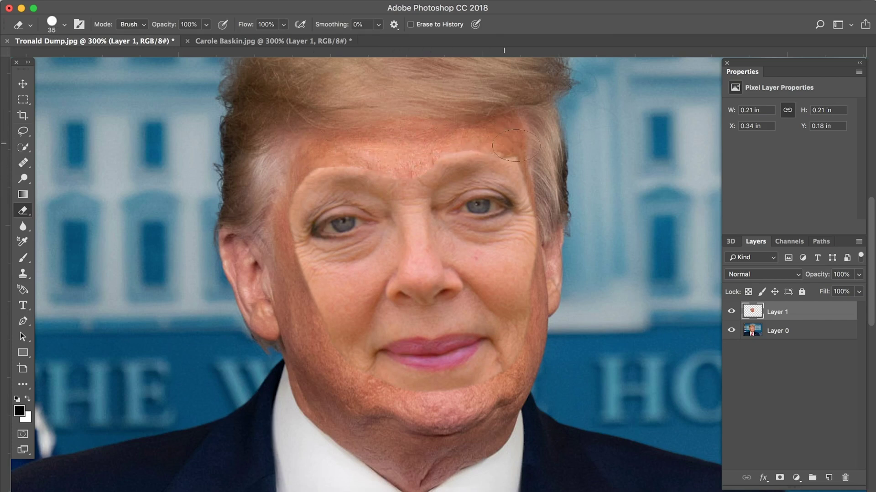
pyautogui.press('super+z')
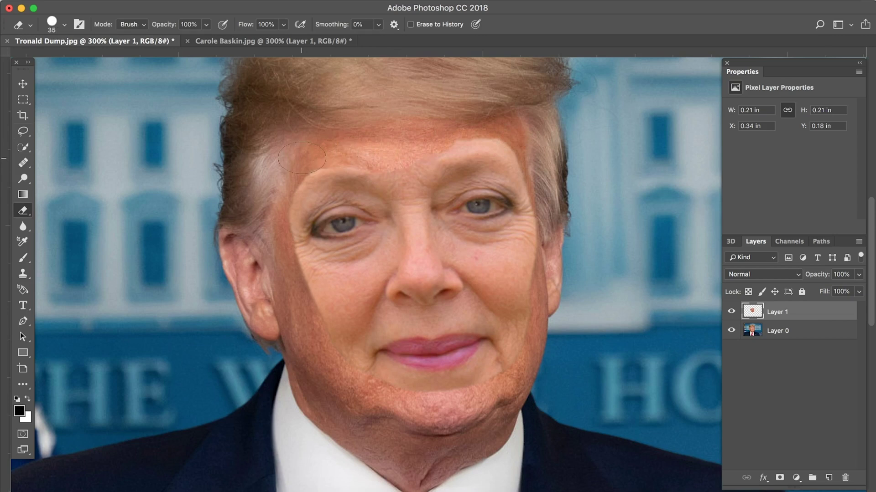
pyautogui.moveTo(477, 129)
pyautogui.mouseDown()
pyautogui.moveTo(517, 134)
pyautogui.moveTo(533, 152)
pyautogui.mouseUp()
pyautogui.moveTo(551, 192)
pyautogui.mouseDown()
pyautogui.moveTo(535, 271)
pyautogui.moveTo(542, 320)
pyautogui.mouseUp()
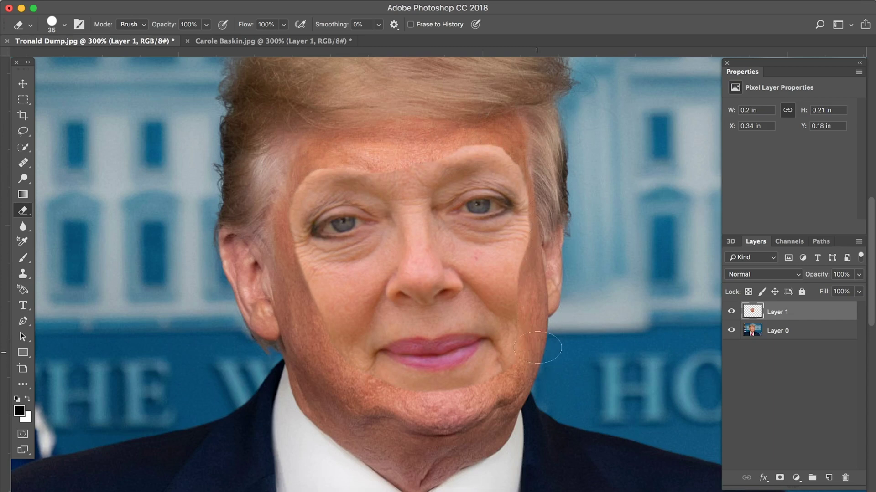
pyautogui.moveTo(513, 286)
pyautogui.mouseDown()
pyautogui.moveTo(513, 249)
pyautogui.moveTo(560, 218)
pyautogui.mouseUp()
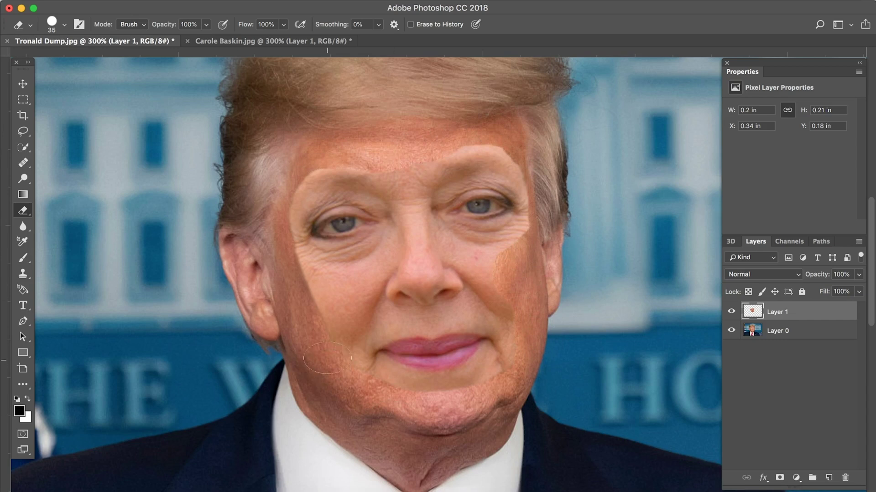
pyautogui.moveTo(333, 309)
pyautogui.mouseDown()
pyautogui.moveTo(334, 289)
pyautogui.moveTo(281, 258)
pyautogui.mouseUp()
pyautogui.moveTo(267, 223); pyautogui.dragTo(271, 182)
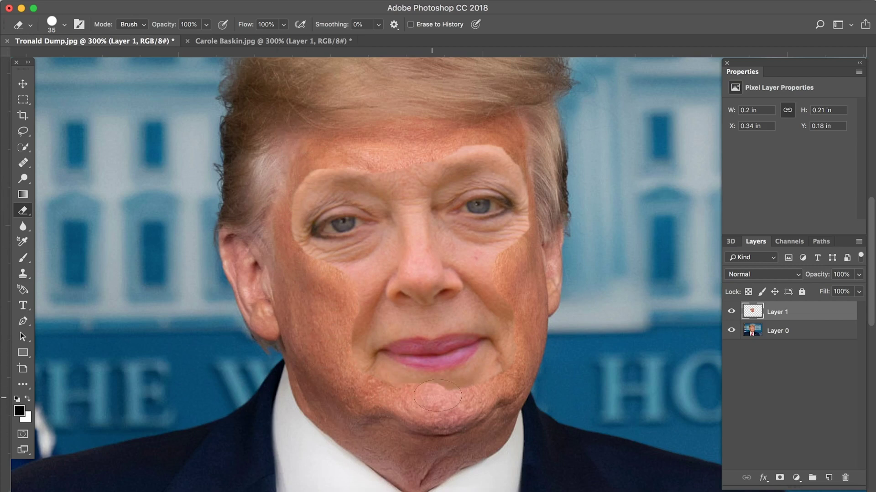
pyautogui.moveTo(507, 351); pyautogui.dragTo(552, 341)
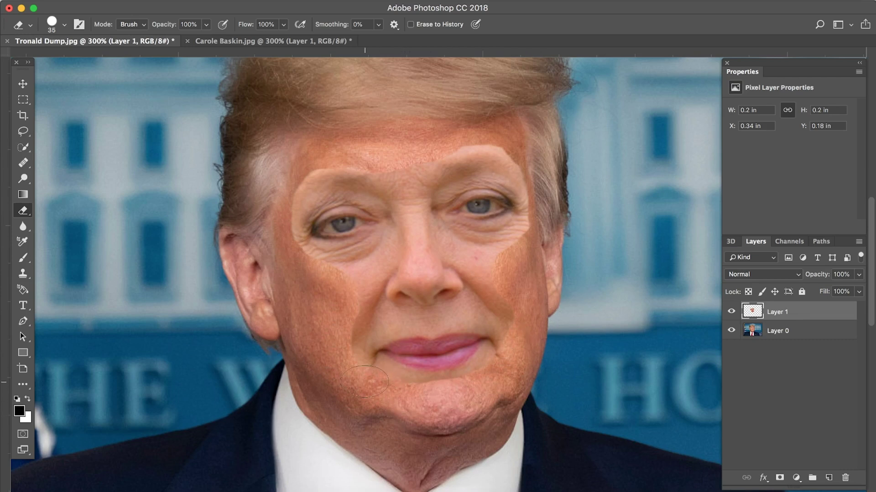
# Switch to the Move tool and load Layer 1's remaining pixels as a selection.
pyautogui.press('v')
pyautogui.keyDown('shift'); pyautogui.click(778, 331); pyautogui.keyUp('shift')
pyautogui.click(812, 373)
pyautogui.keyDown('super'); pyautogui.click(752, 312); pyautogui.keyUp('super')
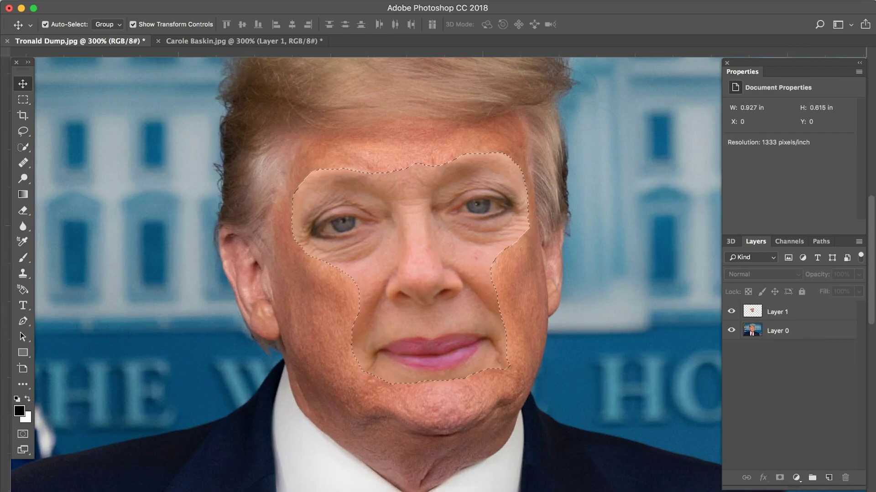
# Contract the face selection by 5 pixels.
pyautogui.click(265, 0)
pyautogui.moveTo(310, 170)
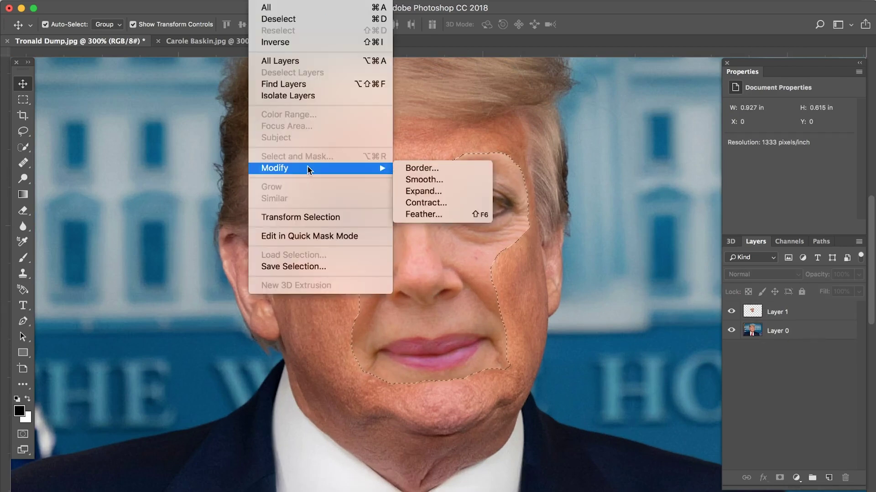
pyautogui.click(436, 203)
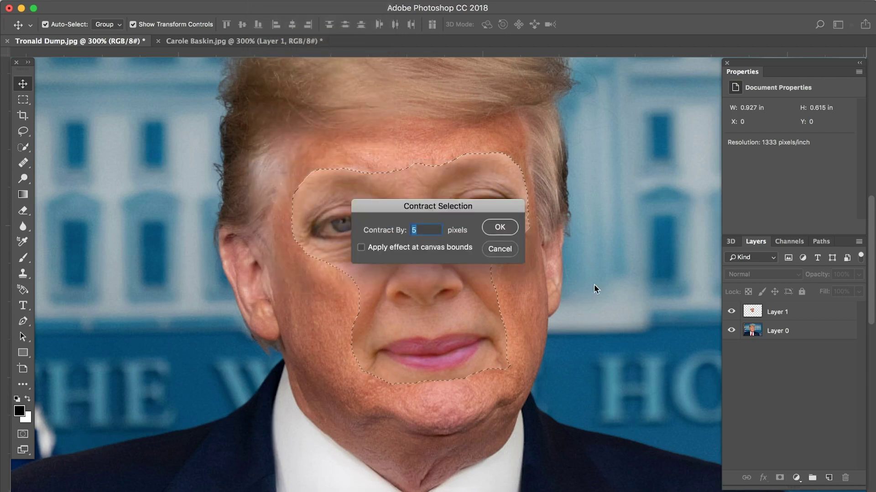
pyautogui.click(507, 227)
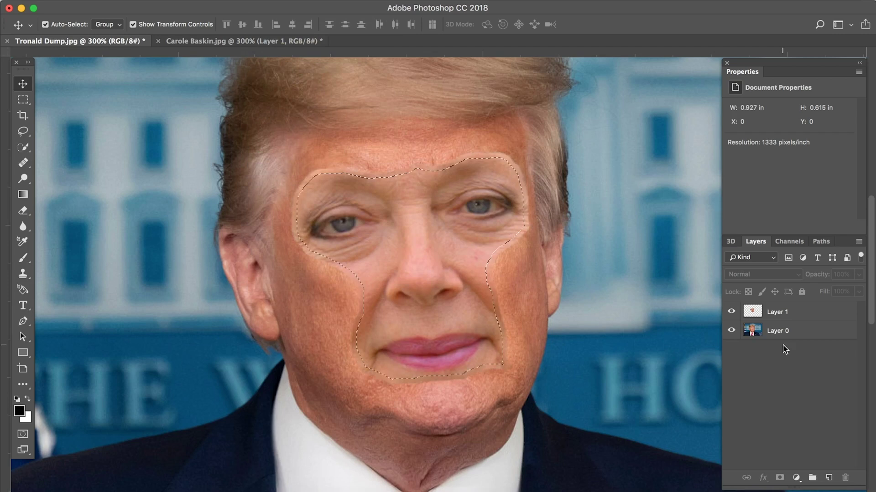
# Select then deselect Layer 0, and hide the pasted face to check the result.
pyautogui.click(793, 332)
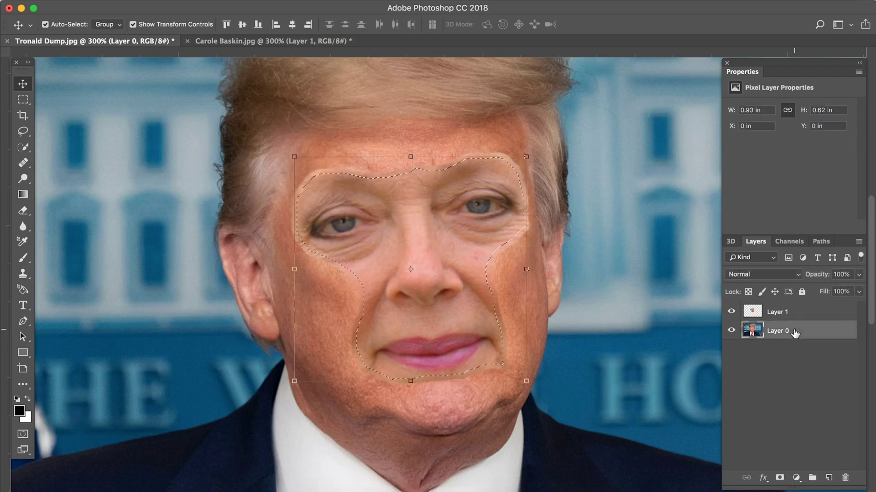
pyautogui.click(790, 388)
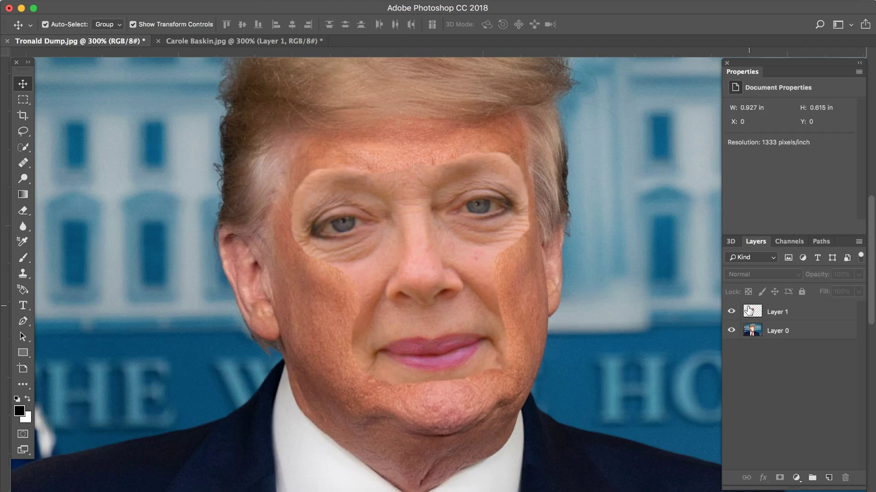
pyautogui.click(731, 312)
# Toggle the pasted face layer off and on to compare it with the original.
pyautogui.click(729, 313)
pyautogui.click(729, 313)
pyautogui.click(726, 315)
# Auto-Blend Layer 0 and Layer 1 into a new Layer 1 (merged).
pyautogui.click(809, 337)
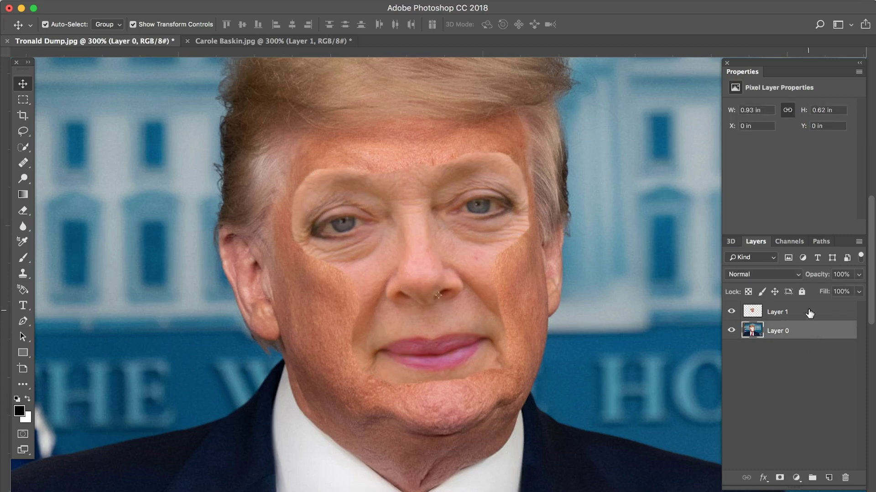
pyautogui.keyDown('shift'); pyautogui.click(809, 312); pyautogui.keyUp('shift')
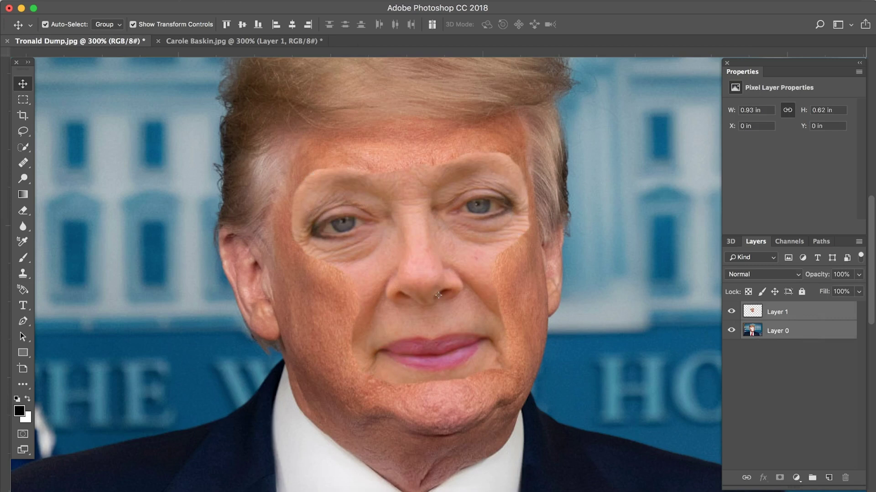
pyautogui.click(129, 5)
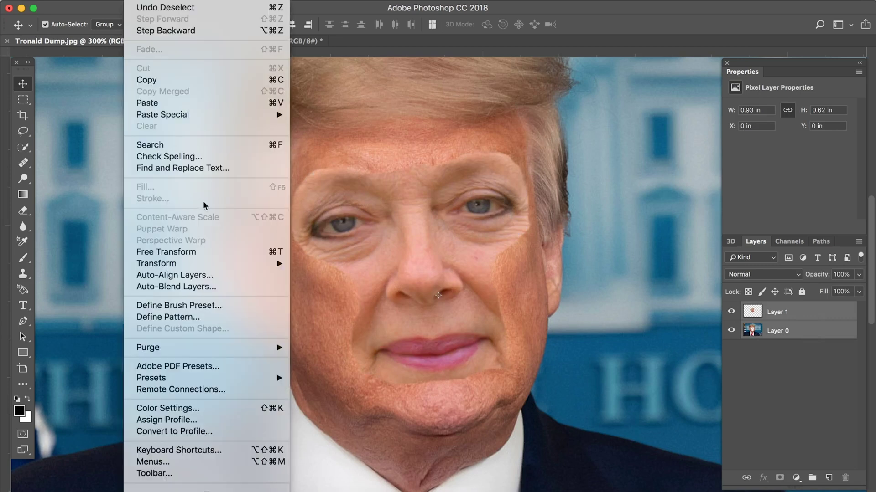
pyautogui.click(204, 286)
pyautogui.click(696, 136)
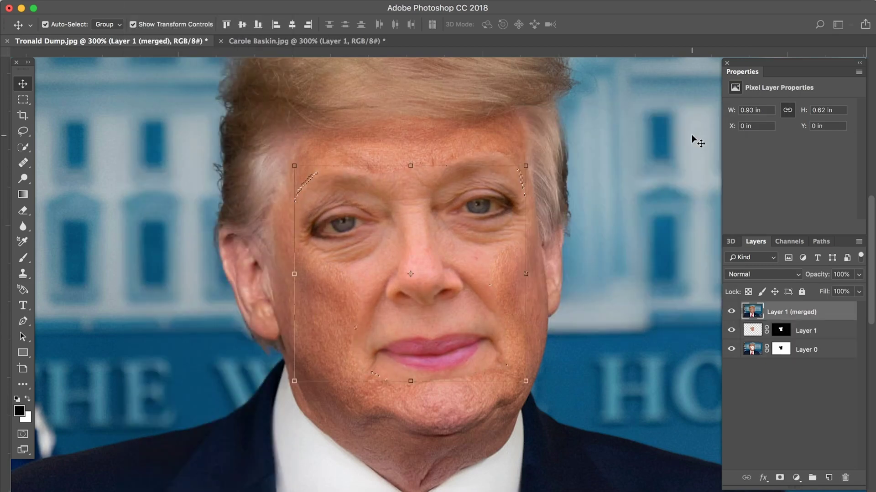
pyautogui.click(23, 131)
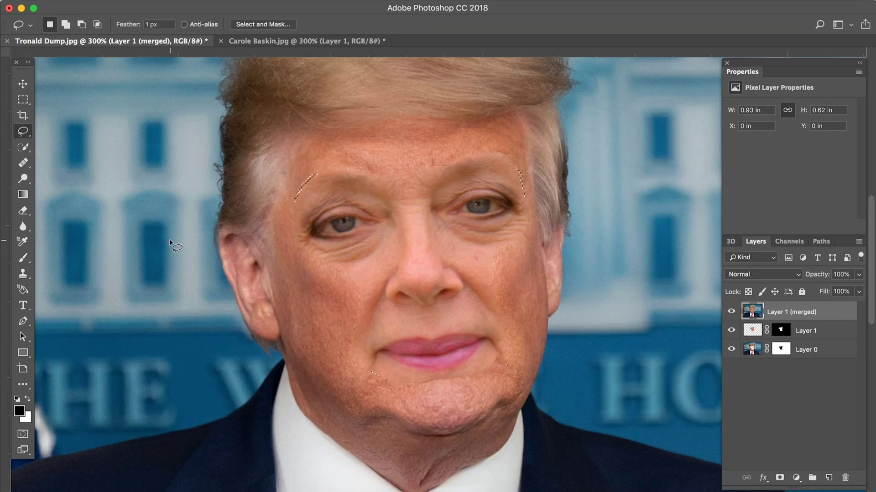
# Reselect Layer 1 (merged), pick the Brush tool and sample the salmon skin colour.
pyautogui.press('super+minus')
pyautogui.press('super+minus')
pyautogui.press('super+minus')
pyautogui.press('super+minus')
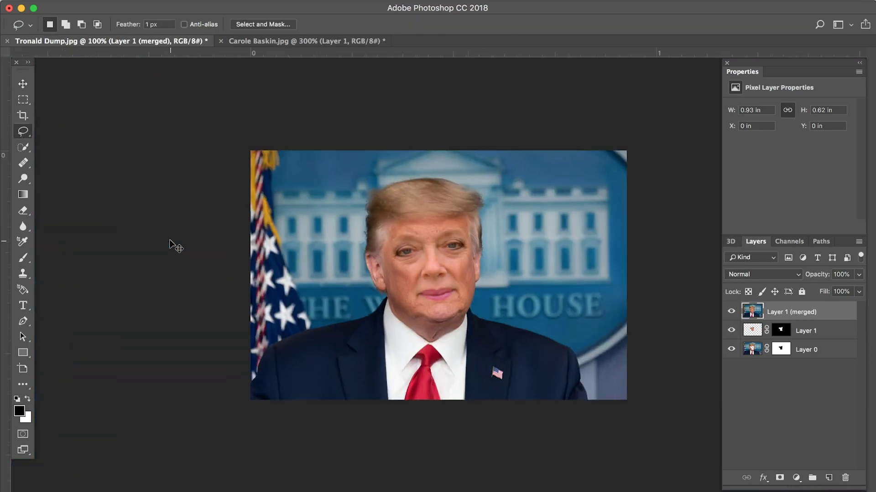
pyautogui.press('super+1')
pyautogui.press('super+plus')
pyautogui.press('super+plus')
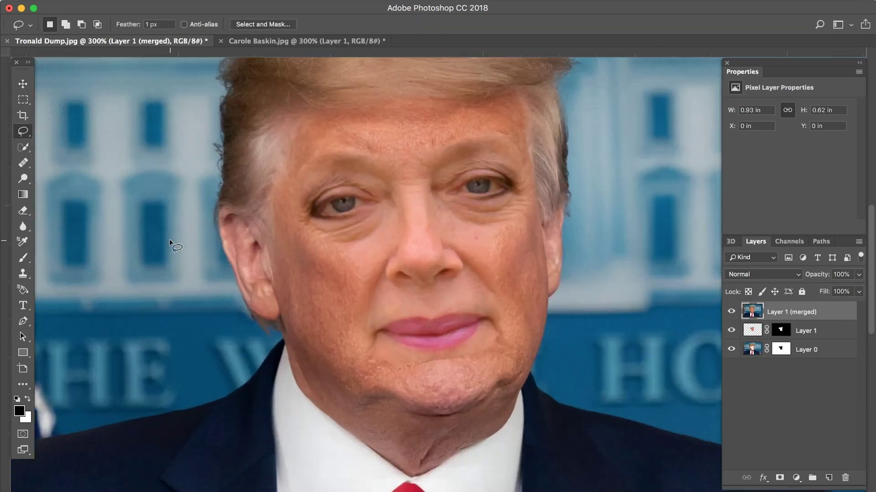
pyautogui.click(816, 381)
pyautogui.click(817, 319)
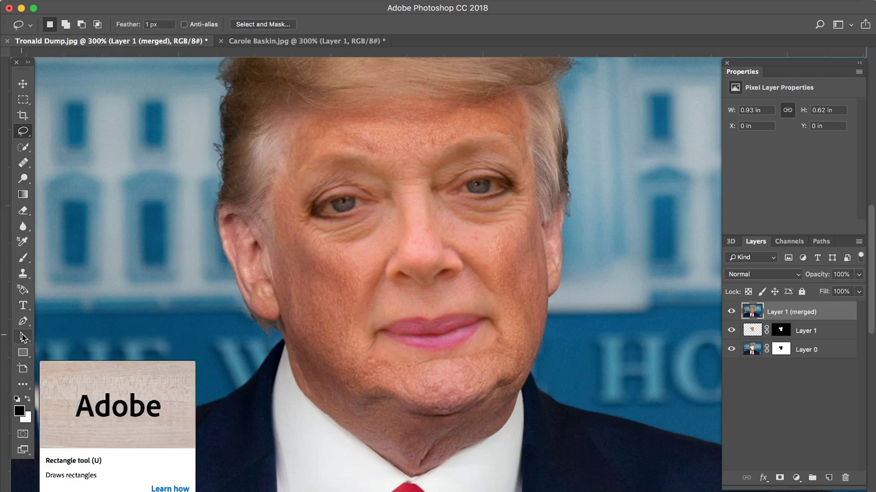
pyautogui.click(25, 258)
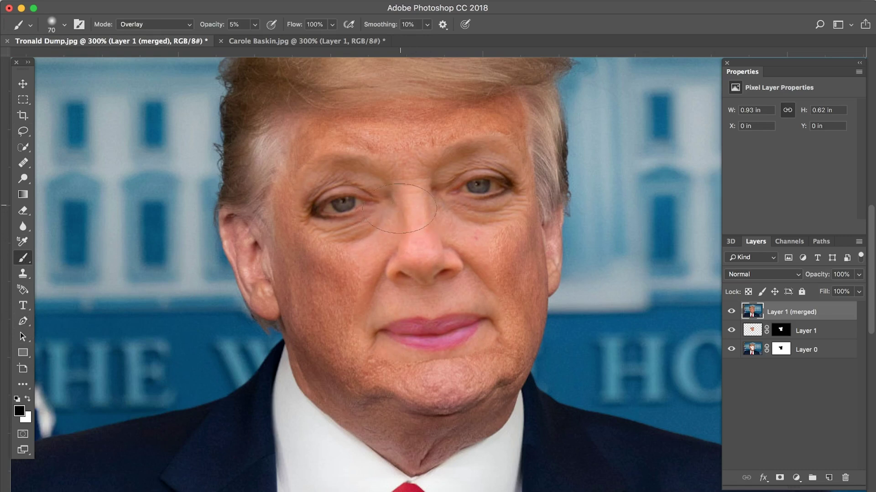
pyautogui.scroll(-1, 445, 274)
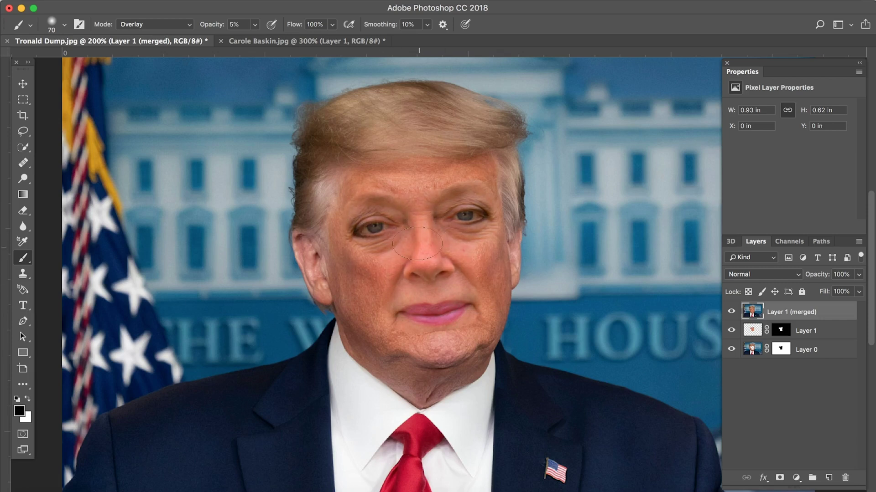
pyautogui.keyDown('alt'); pyautogui.click(431, 256); pyautogui.keyUp('alt')
# Set the Dodge tool to size 80, limited to the Highlights range.
pyautogui.click(24, 180)
pyautogui.press('[')
pyautogui.press('[')
pyautogui.press('[')
pyautogui.press('[')
pyautogui.press('[')
pyautogui.press('[')
pyautogui.press('[')
pyautogui.press('[')
pyautogui.press('[')
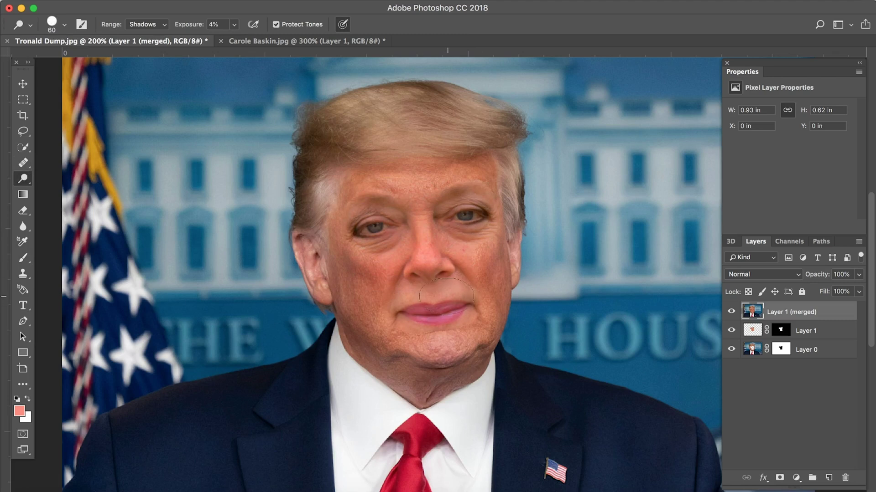
pyautogui.click(147, 25)
pyautogui.click(140, 42)
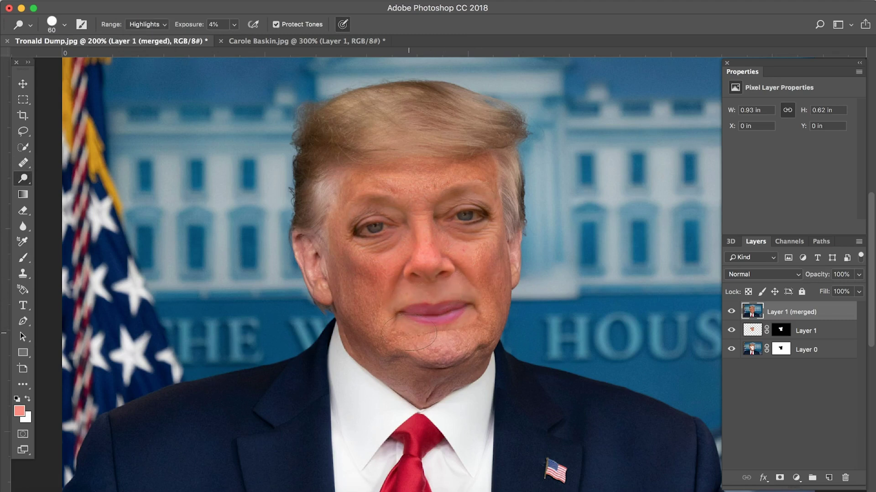
# Return to the Brush with default black paint and zoom to 300% on the face.
pyautogui.press('super+equal')
pyautogui.press('b')
pyautogui.press('d')
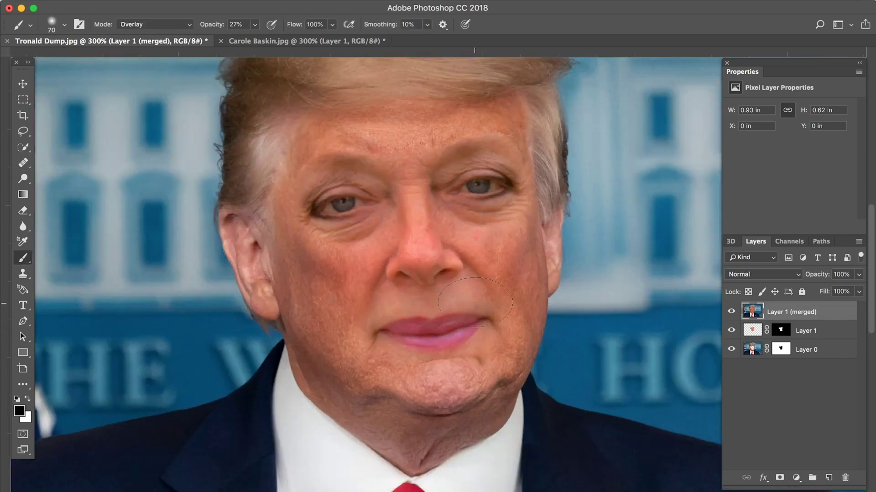
# Undo a trial stroke above the lips and lower brush opacity from 27% to 15%.
pyautogui.moveTo(475, 302); pyautogui.dragTo(361, 314)
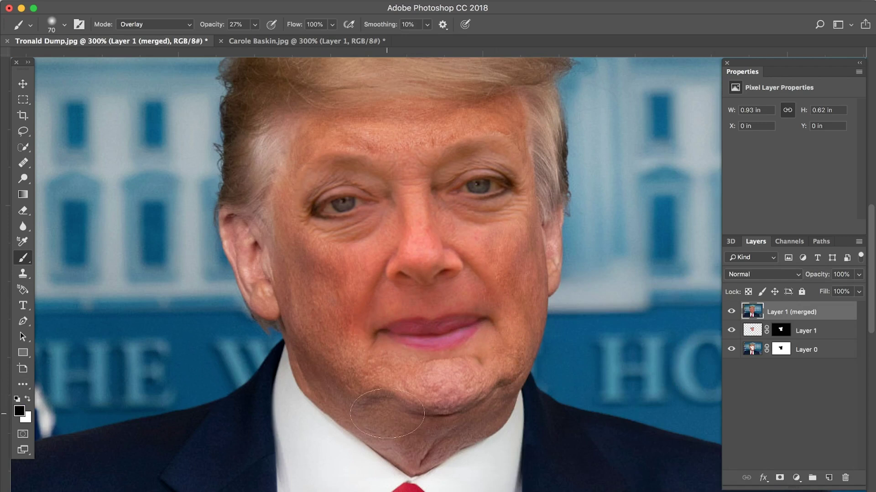
pyautogui.press('super+z')
pyautogui.click(254, 24)
pyautogui.moveTo(254, 40); pyautogui.dragTo(248, 40)
# Darken the upper lip, chin, left cheek, right eye and forehead with Overlay strokes.
pyautogui.moveTo(451, 296)
pyautogui.mouseDown()
pyautogui.moveTo(474, 308)
pyautogui.moveTo(401, 320)
pyautogui.moveTo(400, 358)
pyautogui.moveTo(508, 333)
pyautogui.moveTo(364, 339)
pyautogui.mouseUp()
pyautogui.moveTo(315, 250); pyautogui.dragTo(306, 174)
pyautogui.moveTo(516, 175)
pyautogui.mouseDown()
pyautogui.moveTo(520, 210)
pyautogui.moveTo(487, 187)
pyautogui.moveTo(497, 155)
pyautogui.moveTo(336, 142)
pyautogui.mouseUp()
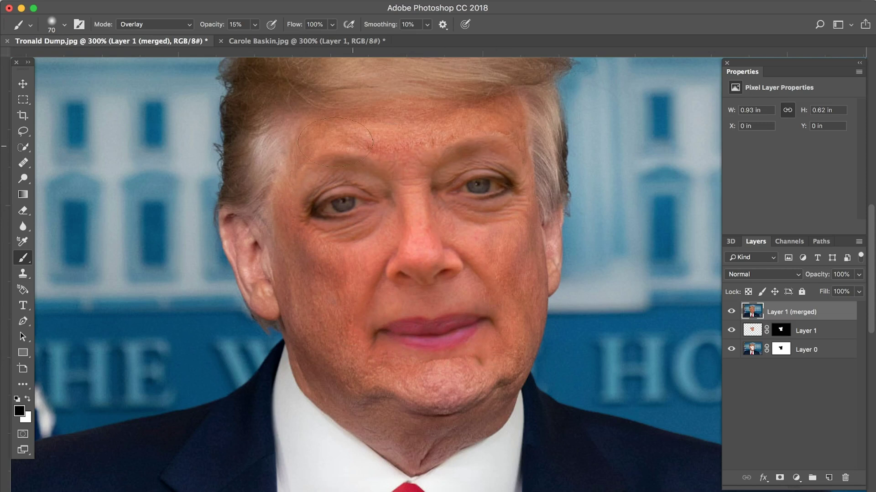
pyautogui.moveTo(401, 120); pyautogui.dragTo(324, 114)
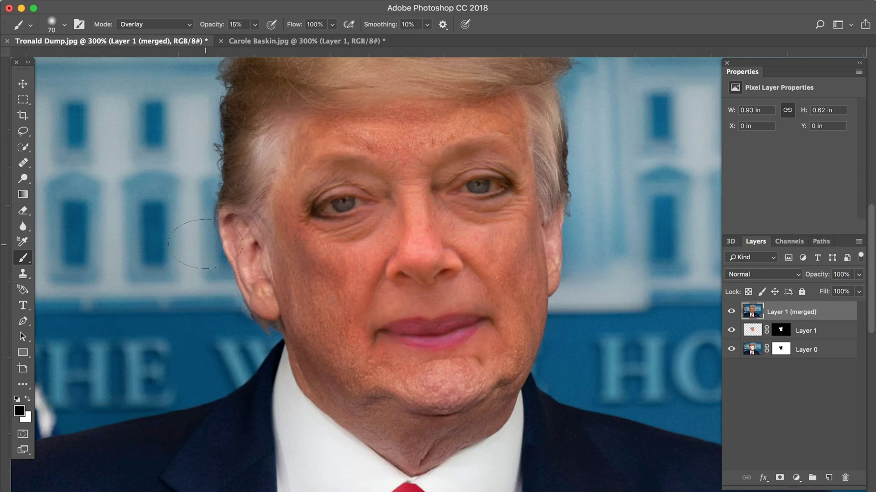
pyautogui.press('super+minus')
pyautogui.press('super+minus')
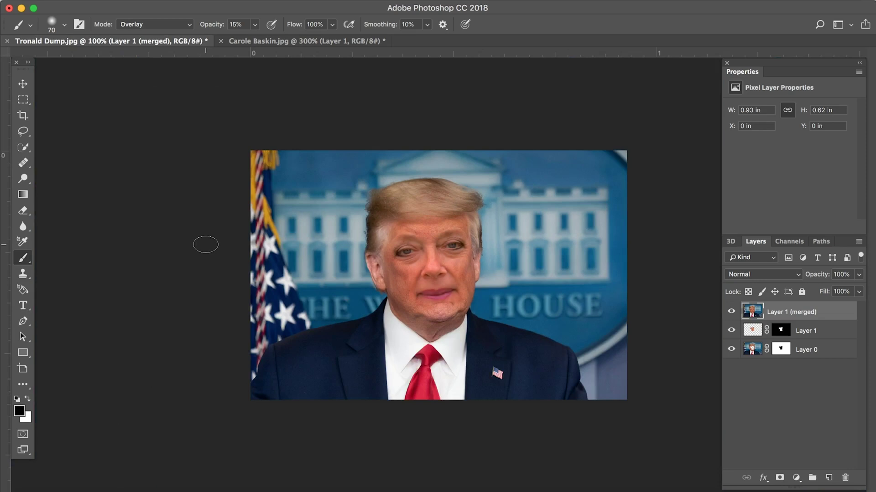
# Zoom to 200% and switch back to the Brush tool.
pyautogui.press('super+plus')
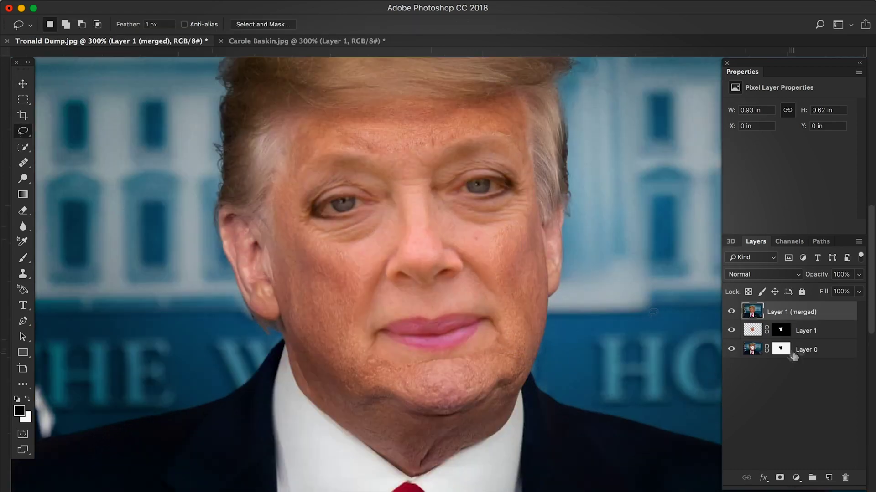
pyautogui.click(24, 259)
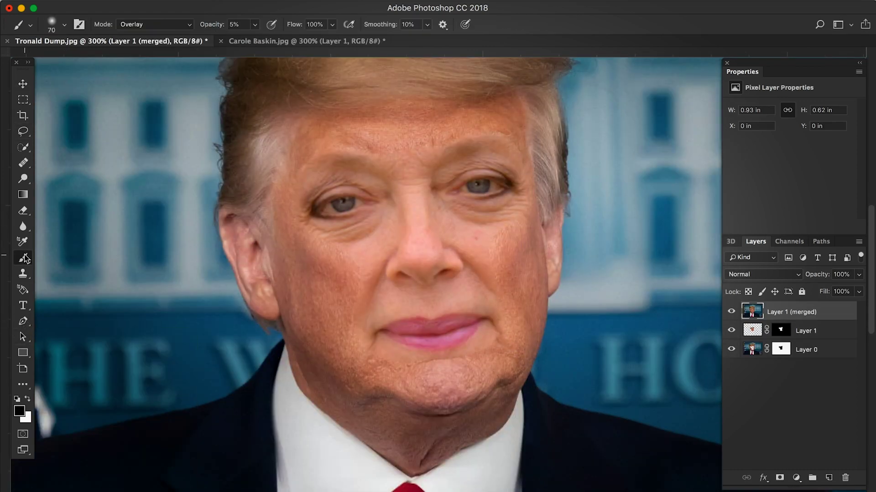